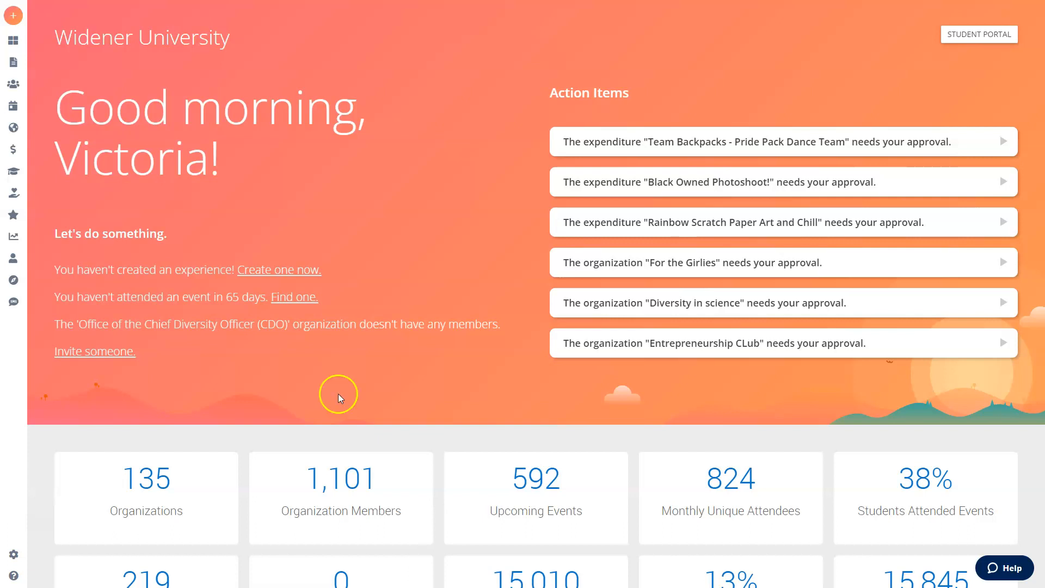
# Step: Go to Events, search for "involvement" and open the Student Involvement Fair event
pyautogui.moveTo(11, 116)
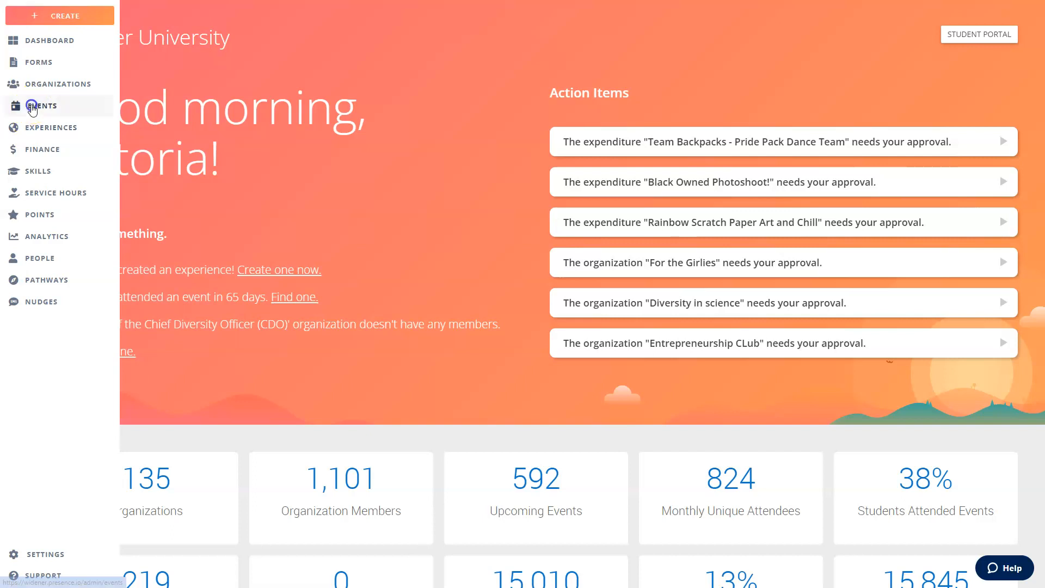
pyautogui.click(33, 109)
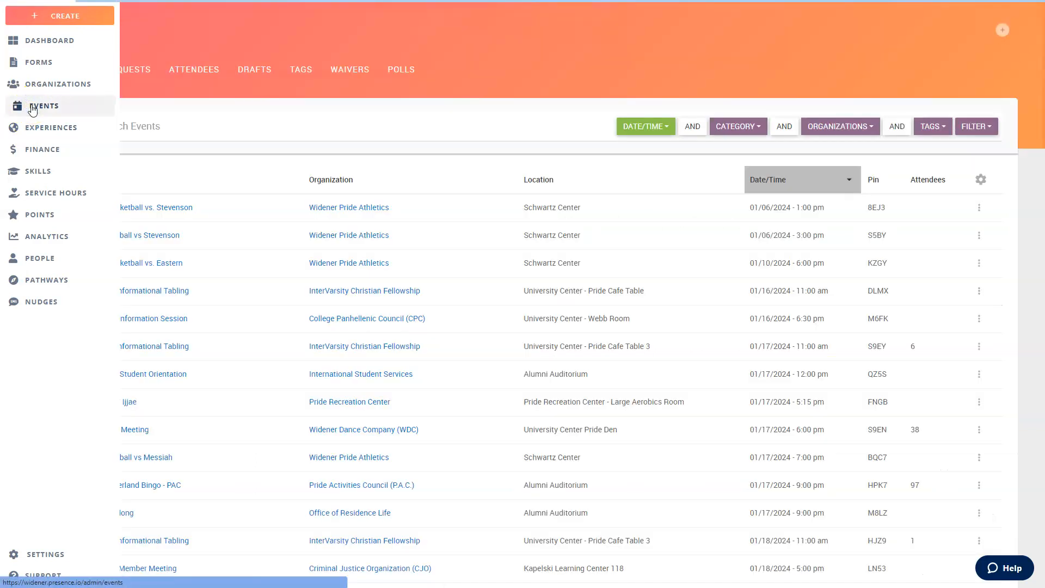
pyautogui.click(264, 132)
pyautogui.write('involvement')
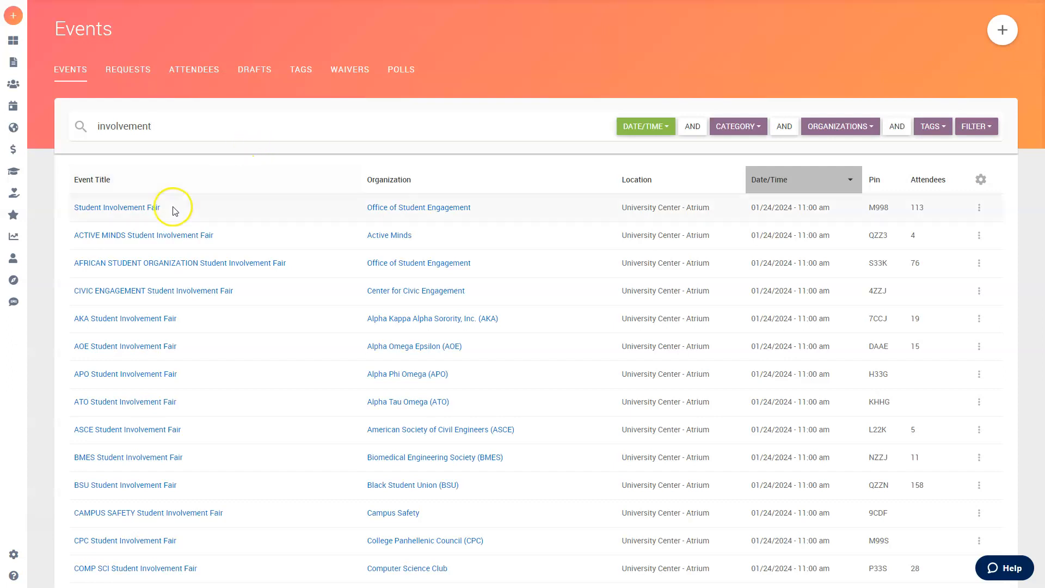
pyautogui.click(142, 215)
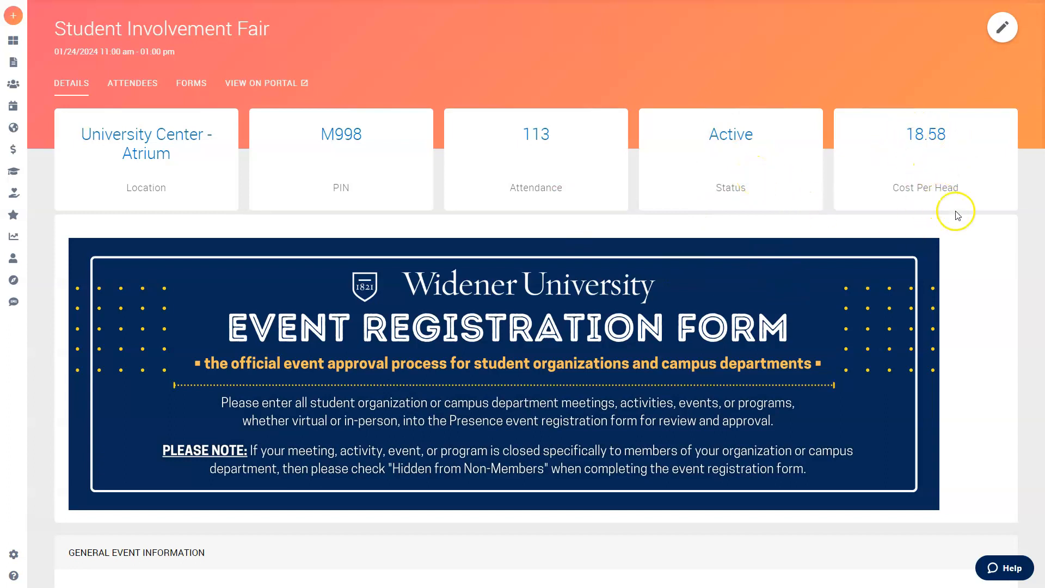
# Step: Scroll through the event's details page
pyautogui.scroll(-7, 909, 238)
pyautogui.scroll(-9, 909, 238)
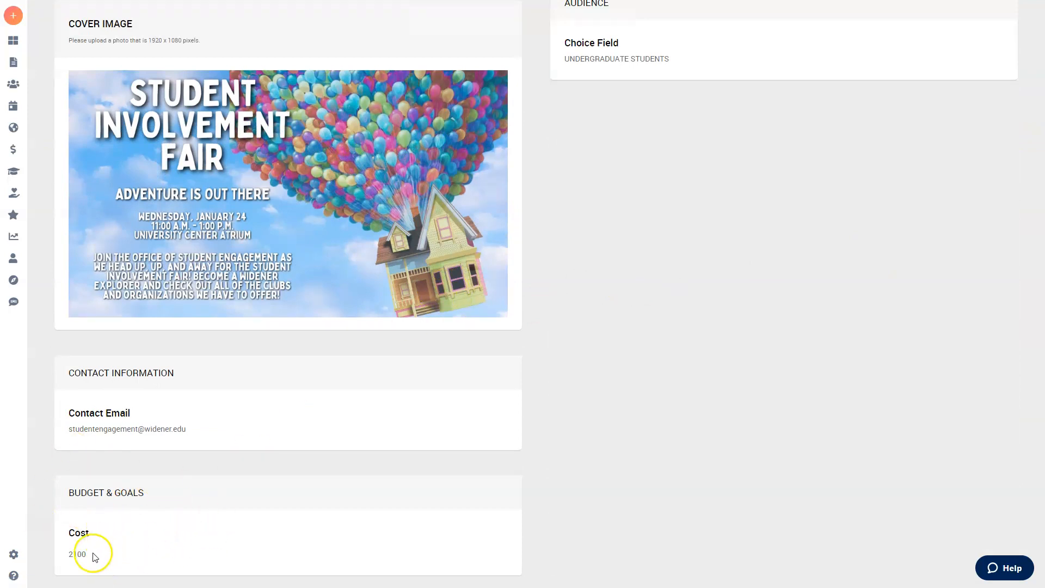
pyautogui.scroll(15, 610, 380)
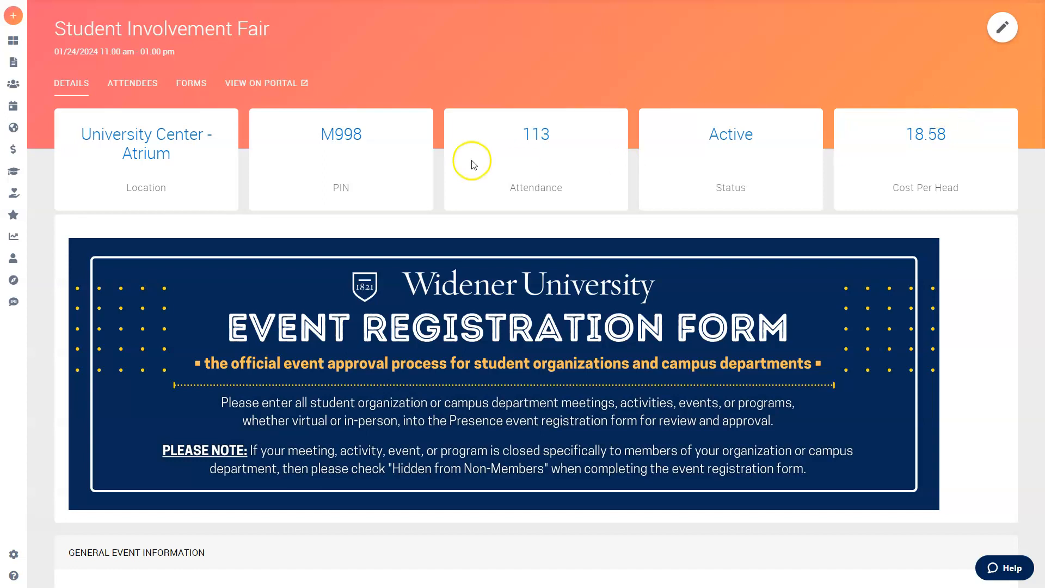
# Step: Open the event's attendees list and scroll through it
pyautogui.click(132, 87)
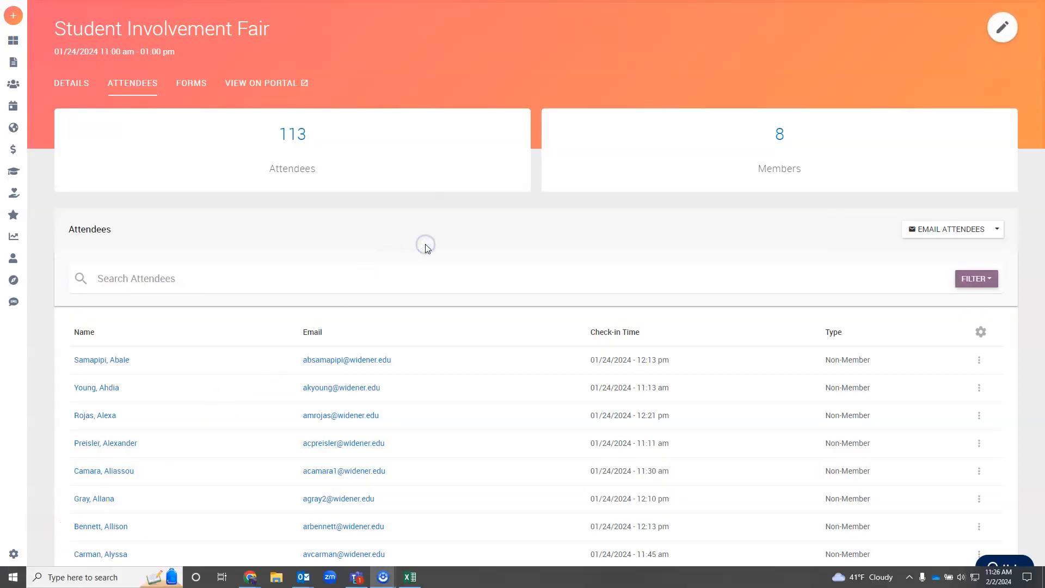
pyautogui.scroll(-1, 236, 220)
pyautogui.scroll(-3, 237, 221)
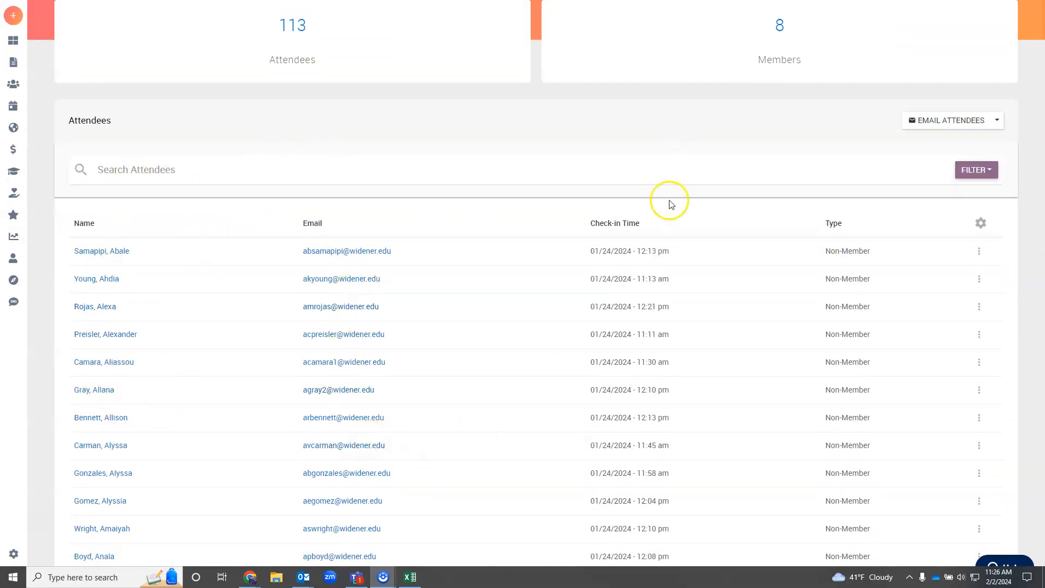
pyautogui.scroll(1, 902, 381)
pyautogui.scroll(3, 902, 381)
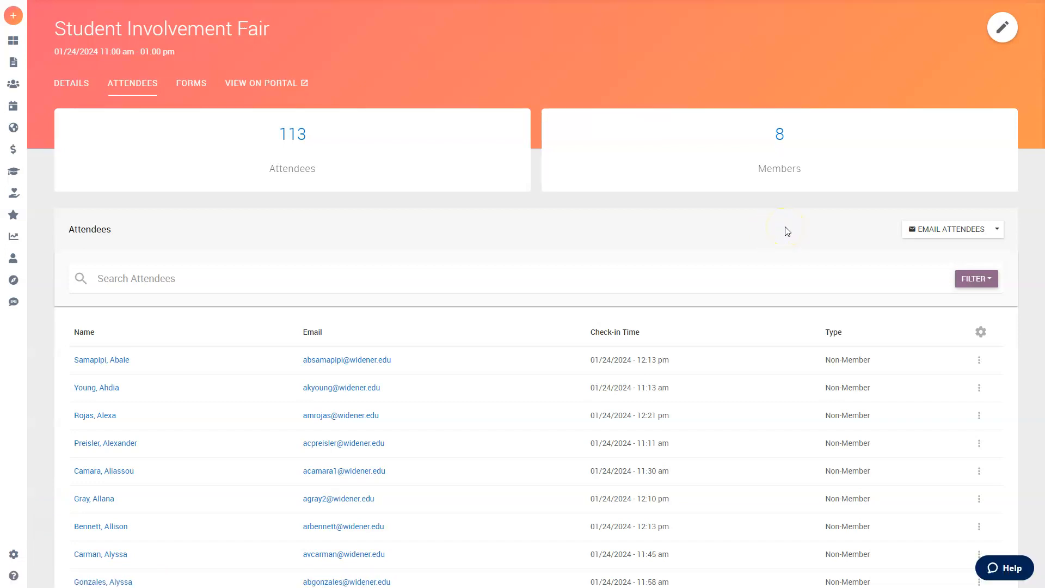
# Step: Open Add Attendees, enter three student ID numbers one per line, then close the dialog without checking in
pyautogui.click(999, 228)
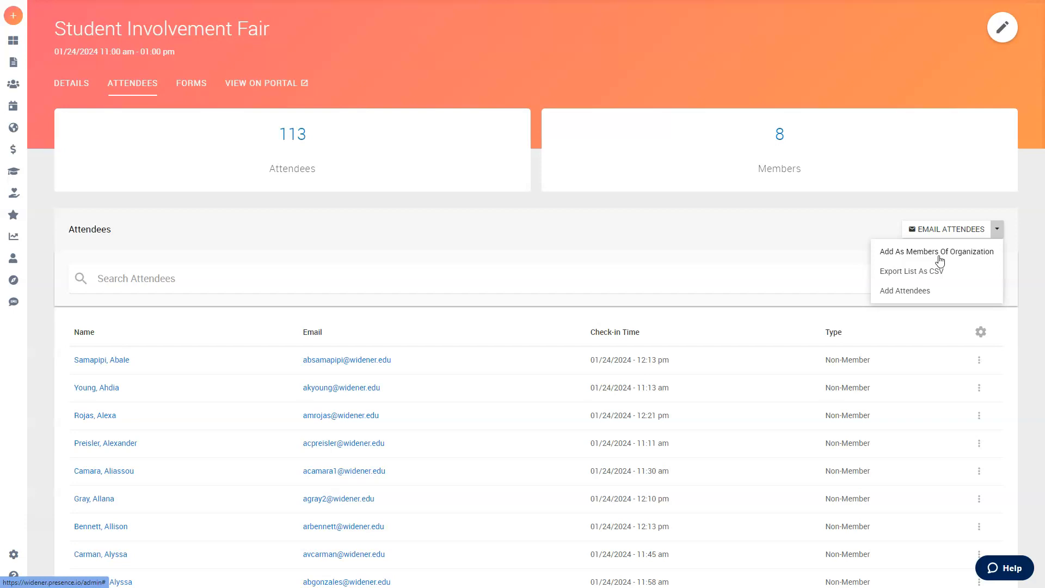
pyautogui.click(926, 290)
pyautogui.click(509, 118)
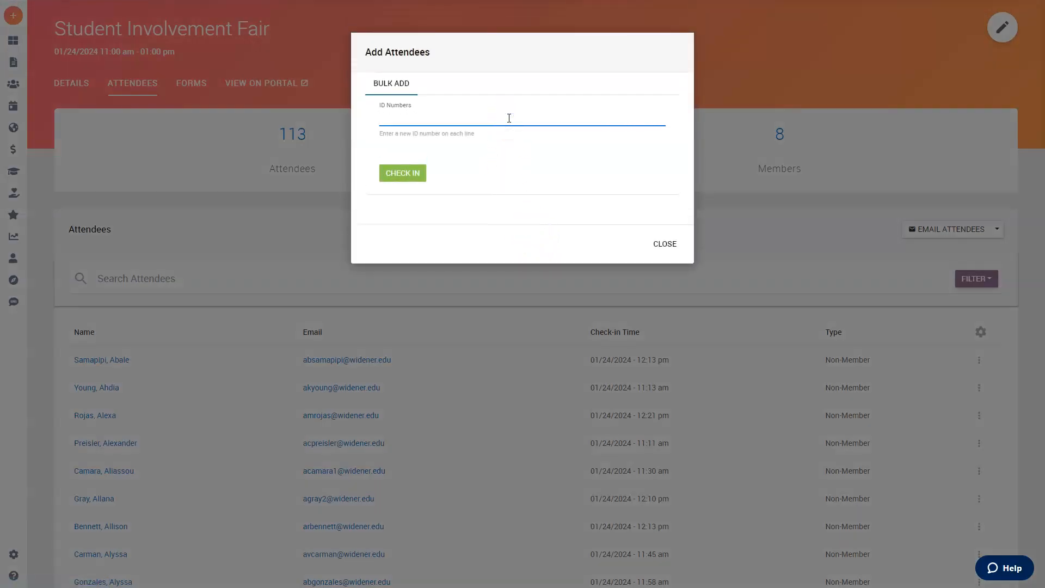
pyautogui.write('25188')
pyautogui.press('Return')
pyautogui.write('54445')
pyautogui.press('Return')
pyautogui.write('646846')
pyautogui.press('Return')
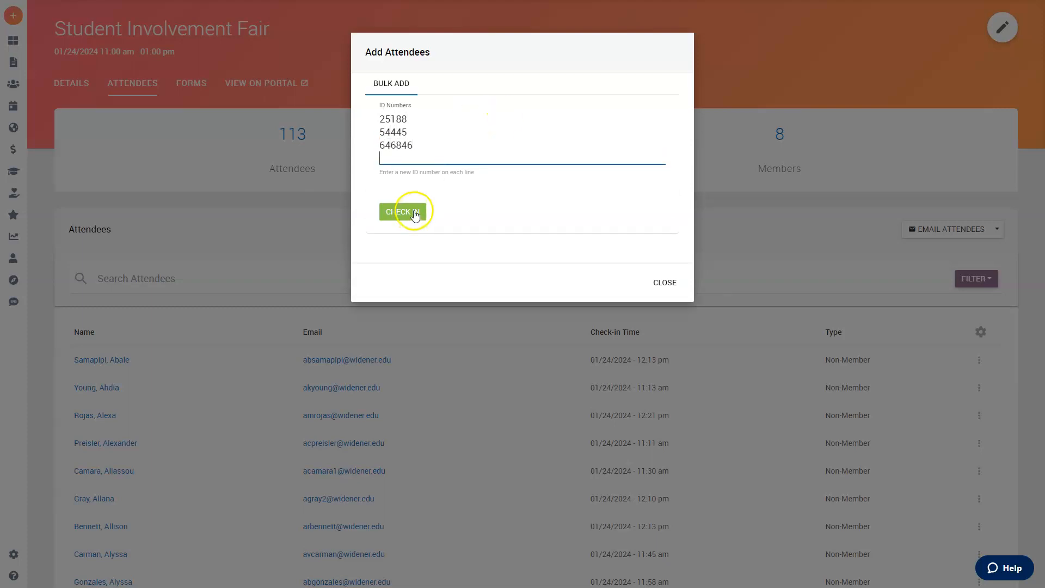
pyautogui.click(666, 283)
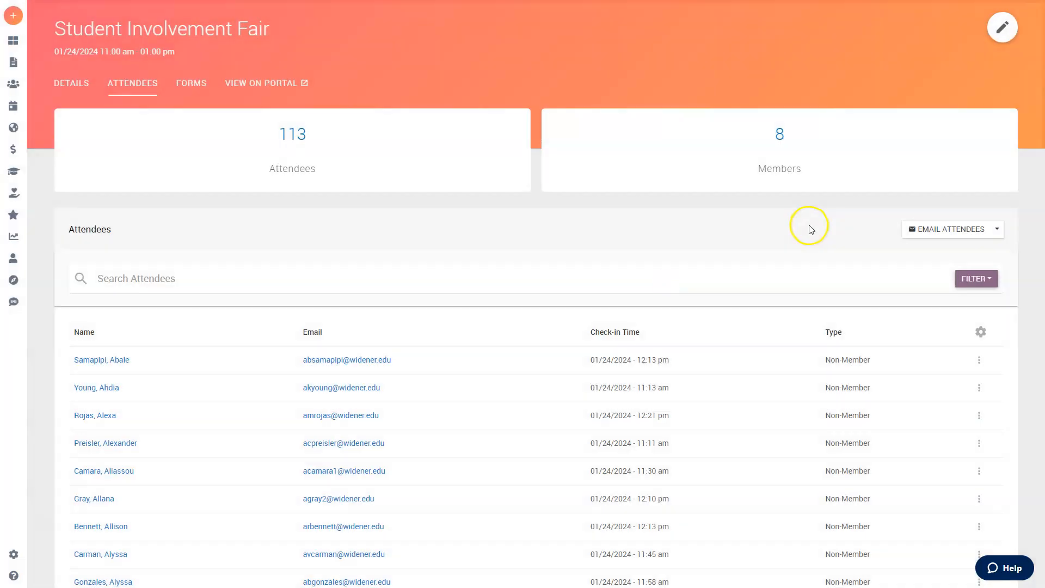
# Step: Export the attendee list as a CSV and select the attendee addresses in its Email column
pyautogui.click(997, 229)
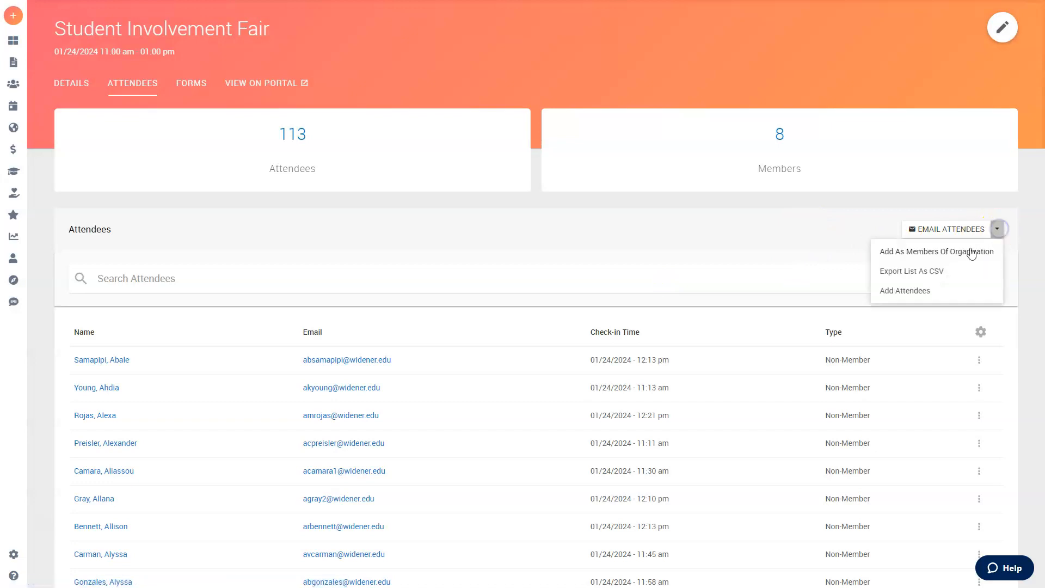
pyautogui.click(929, 276)
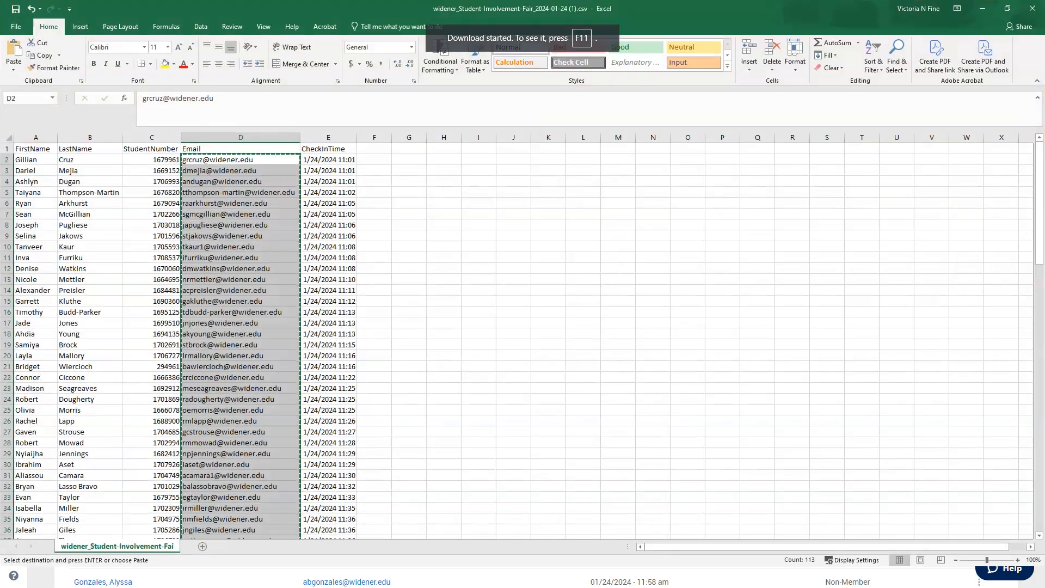
pyautogui.click(542, 332)
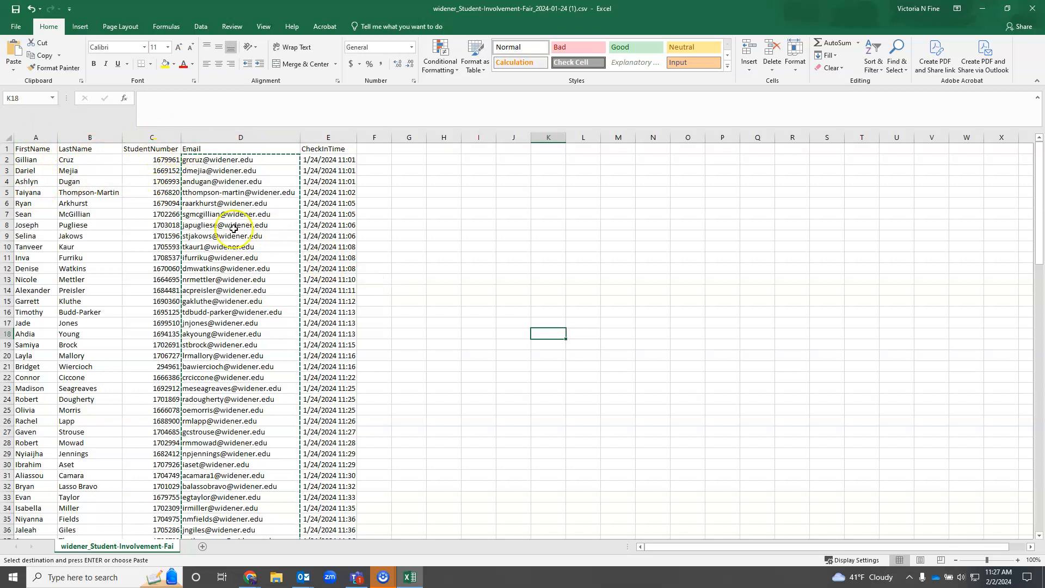
pyautogui.moveTo(259, 155); pyautogui.dragTo(245, 517)
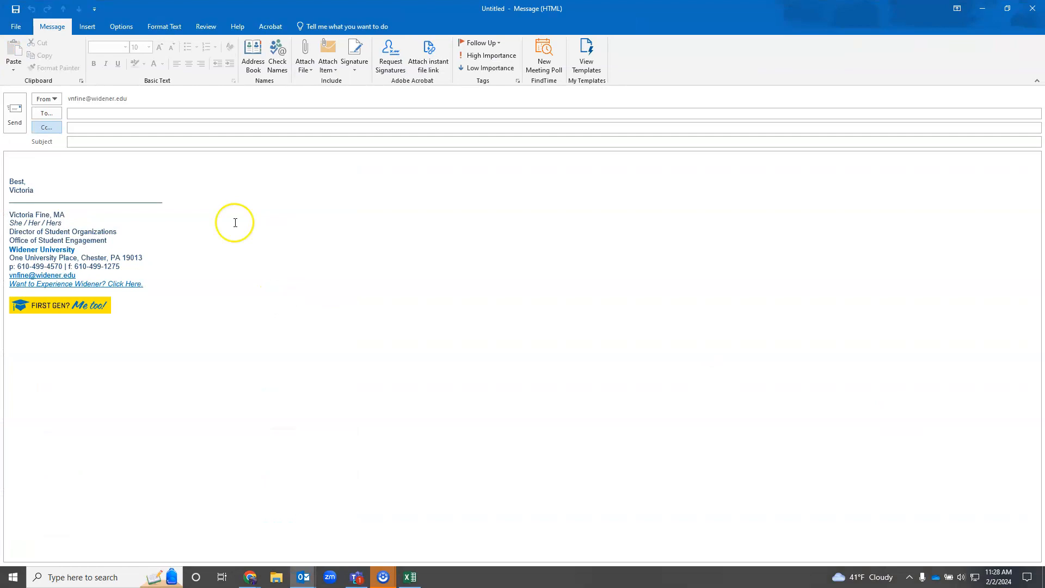
# Step: Paste the copied attendee email addresses into the new message's Bcc field and check the names
pyautogui.click(114, 169)
pyautogui.click(52, 124)
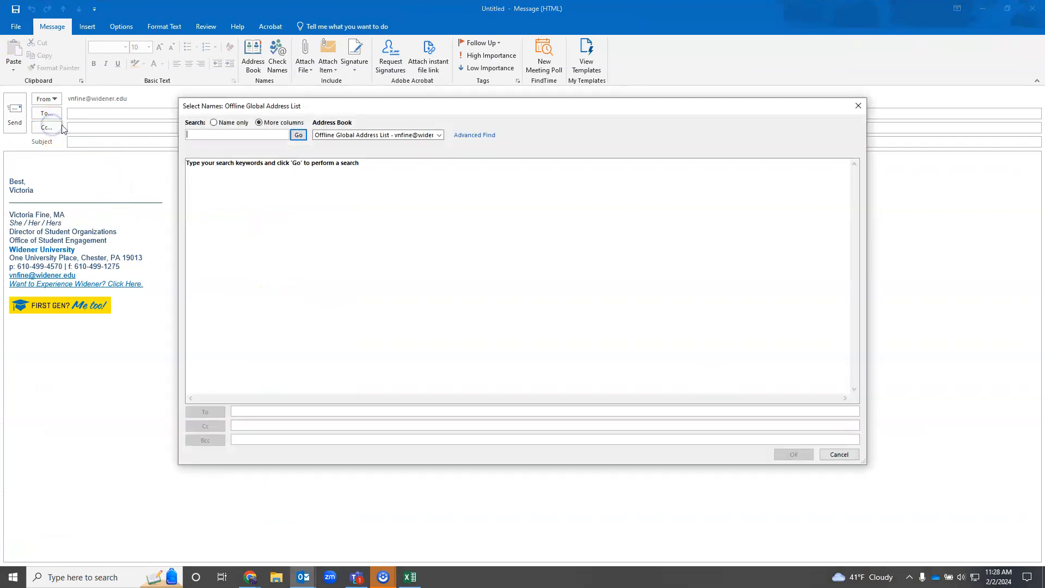
pyautogui.click(285, 439)
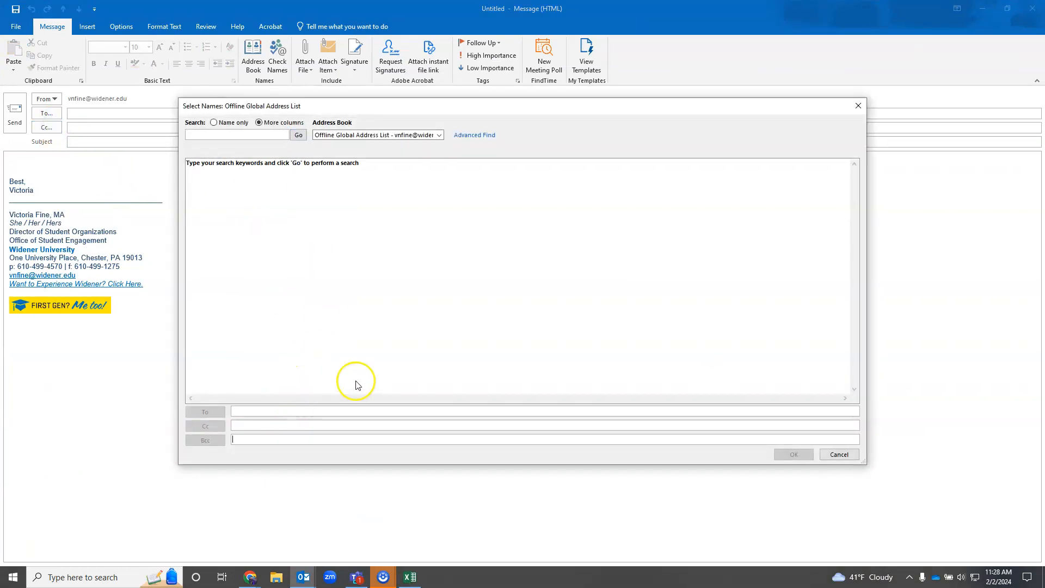
pyautogui.hotkey('ctrl', 'v')
pyautogui.click(794, 455)
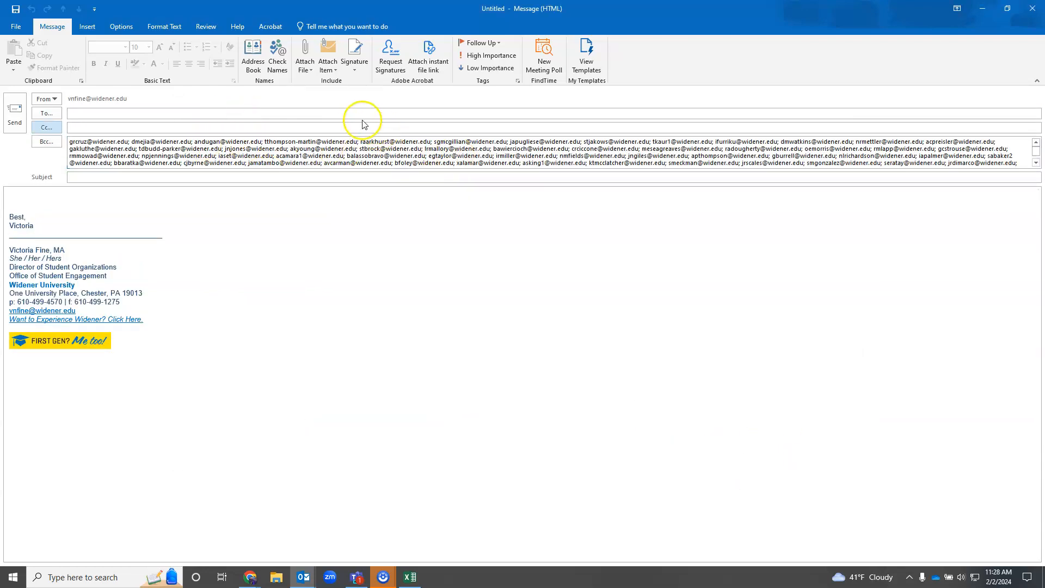
pyautogui.click(277, 53)
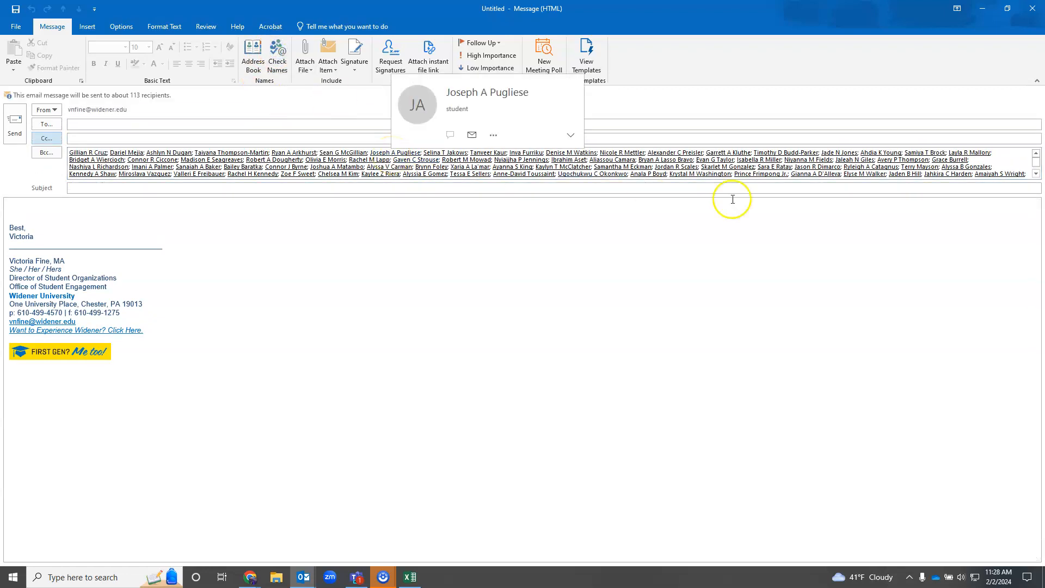
# Step: Examine the recipients listed in the message's Bcc field
pyautogui.scroll(-2, 991, 171)
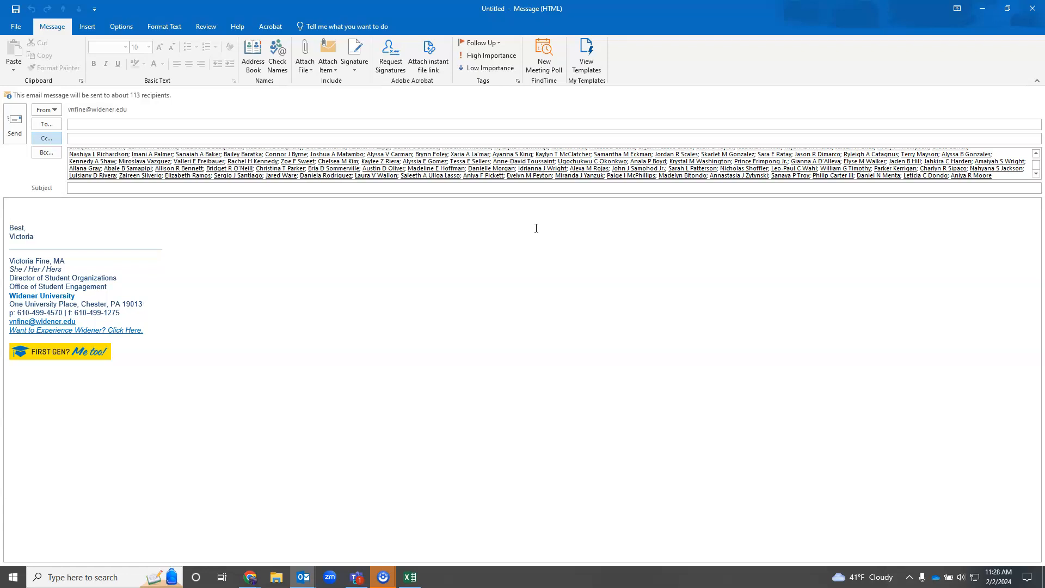
pyautogui.click(180, 127)
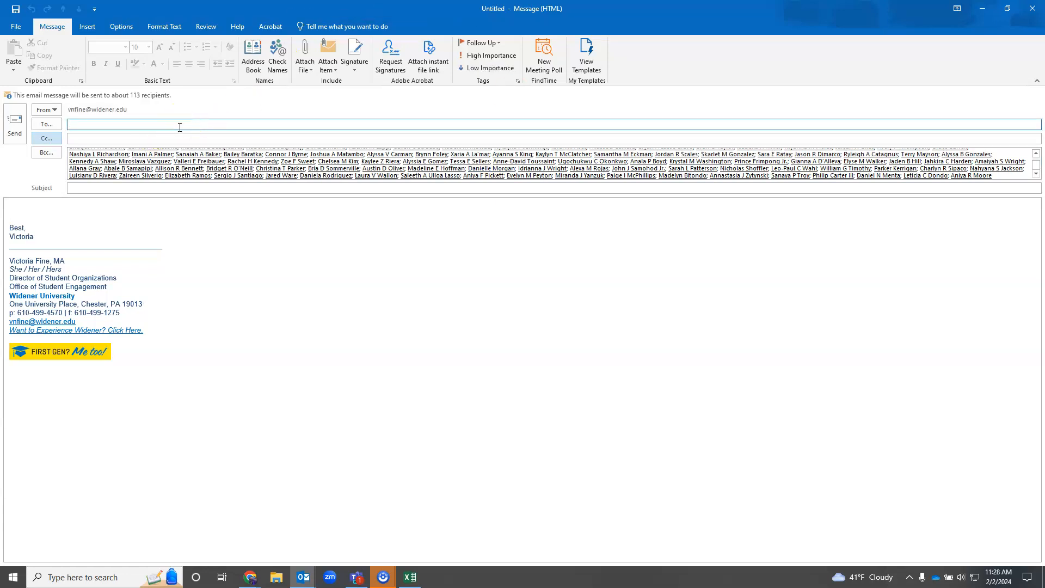
pyautogui.click(82, 140)
pyautogui.click(223, 137)
pyautogui.click(229, 126)
pyautogui.click(193, 173)
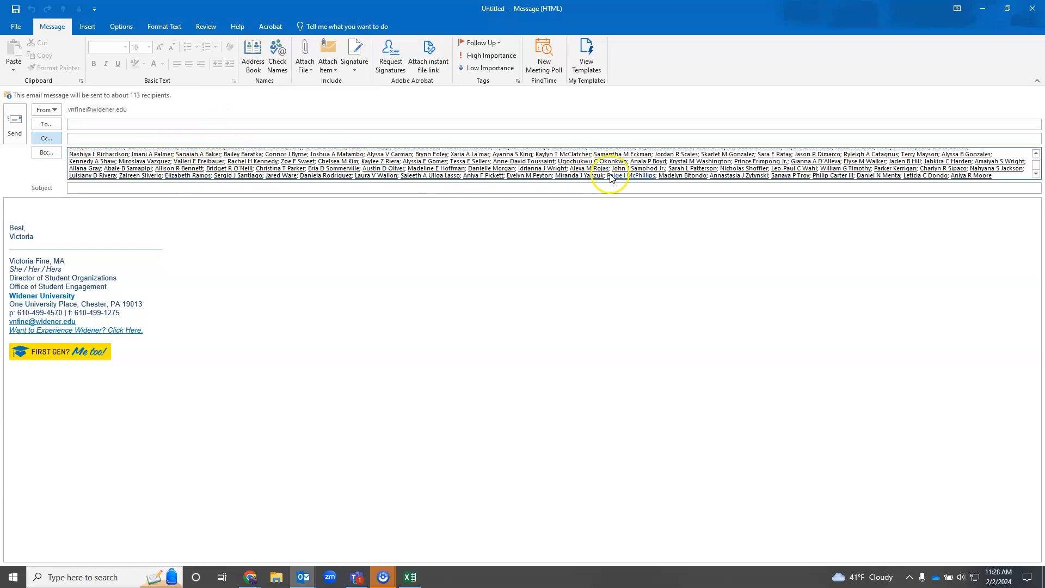
pyautogui.click(1022, 188)
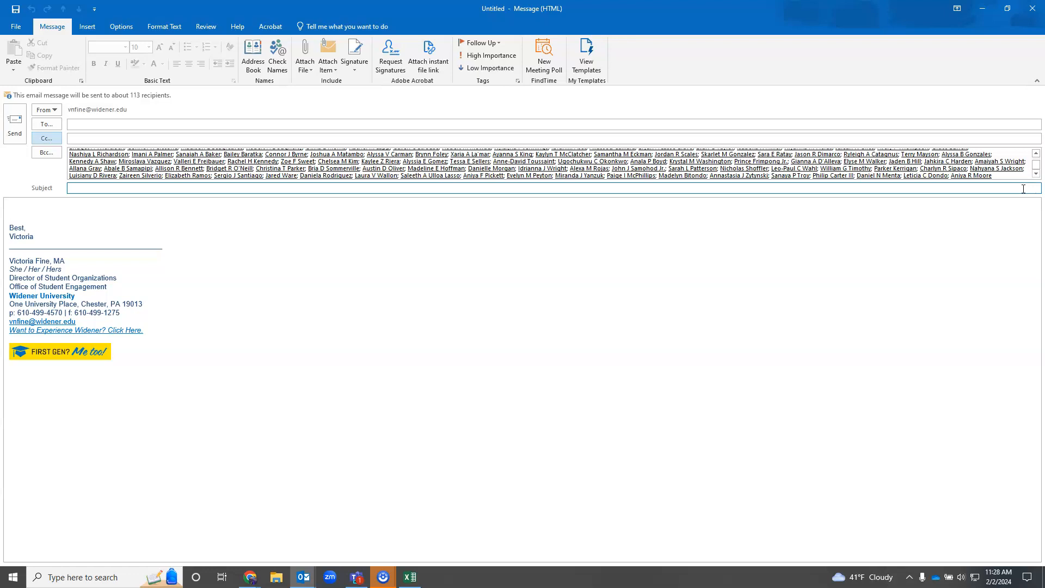
pyautogui.click(910, 260)
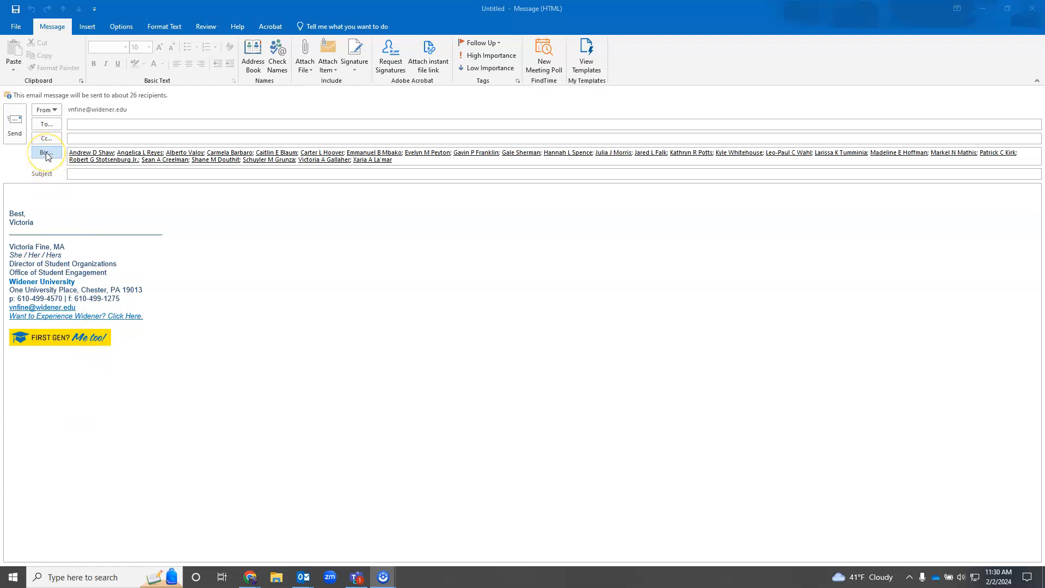
pyautogui.click(412, 161)
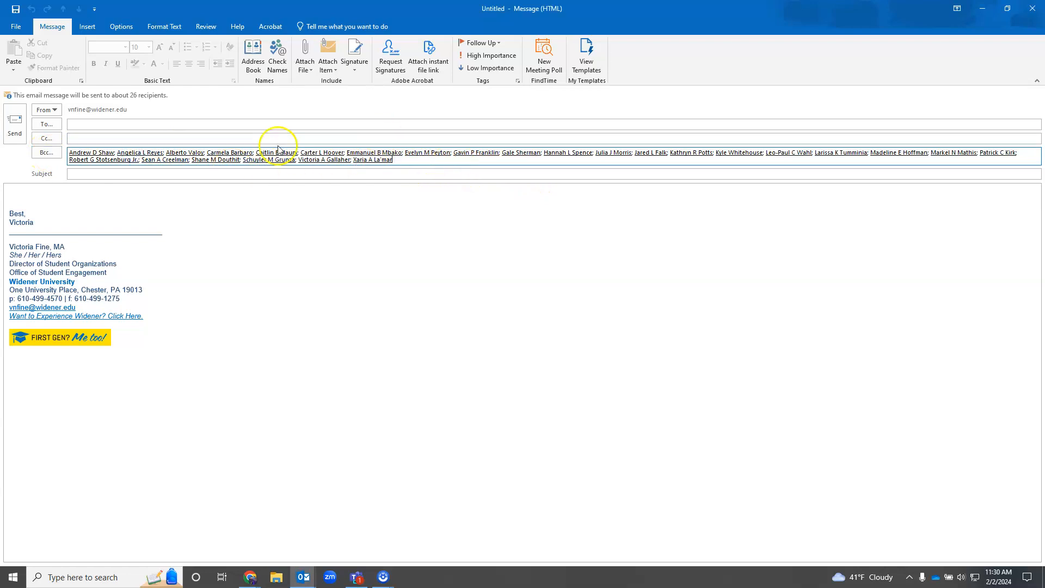
pyautogui.moveTo(382, 153)
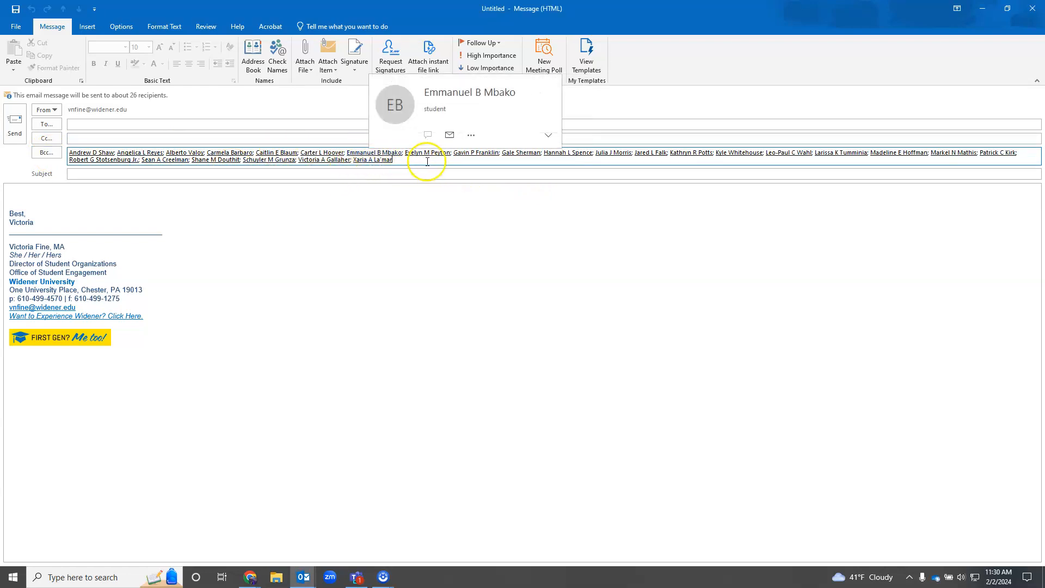
pyautogui.click(498, 243)
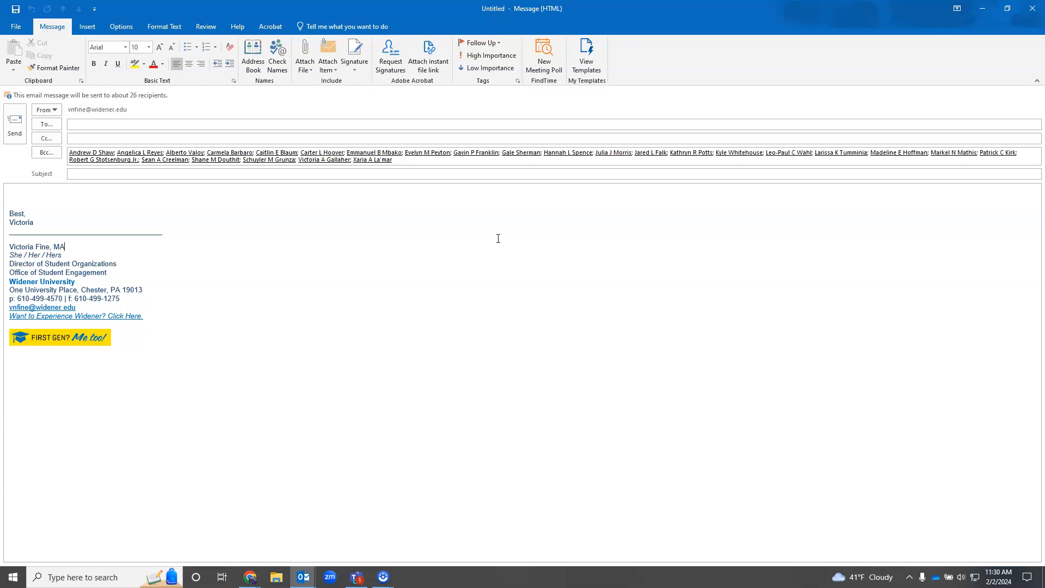
pyautogui.click(483, 164)
pyautogui.click(261, 399)
# Step: Review the Mail options for sending messages, including using commas to separate multiple recipients, then close Outlook Options
pyautogui.click(304, 577)
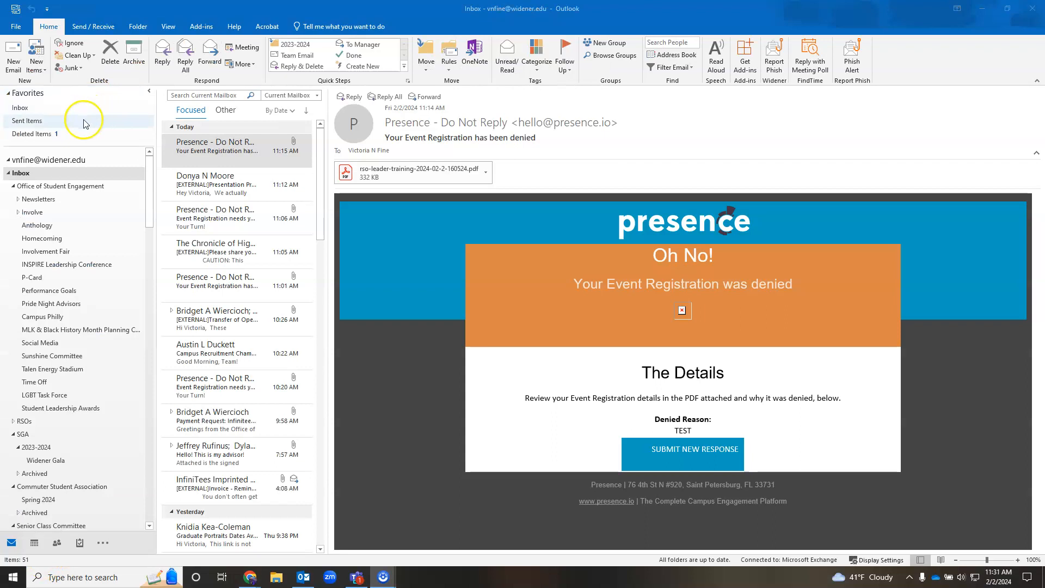
pyautogui.click(16, 28)
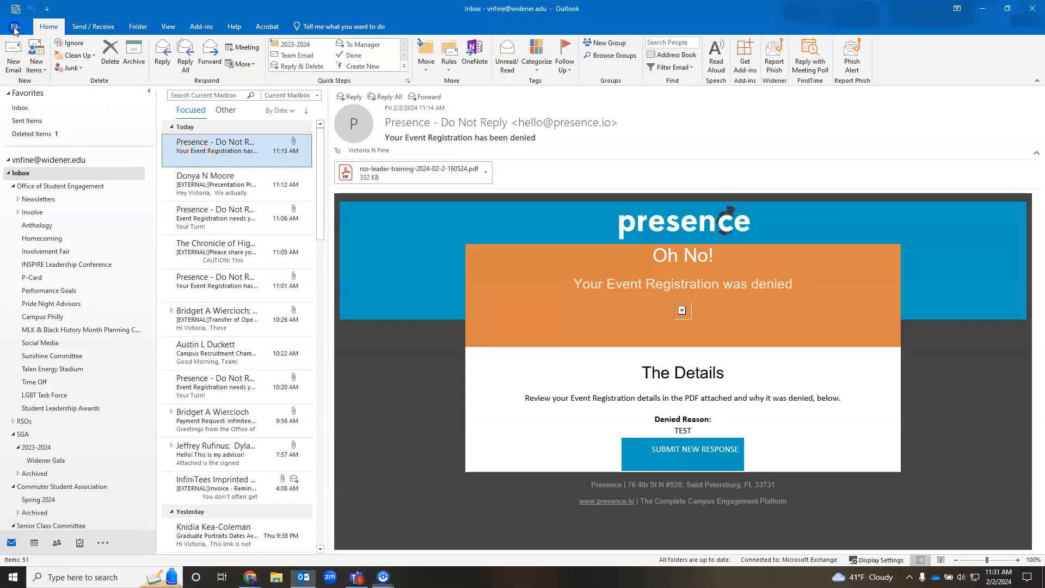
pyautogui.click(16, 27)
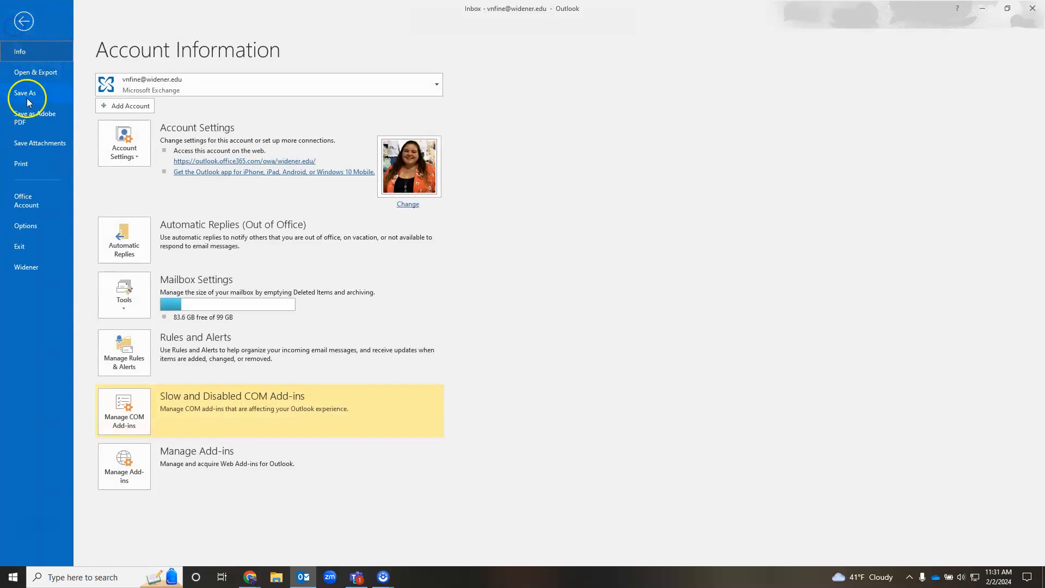
pyautogui.click(31, 230)
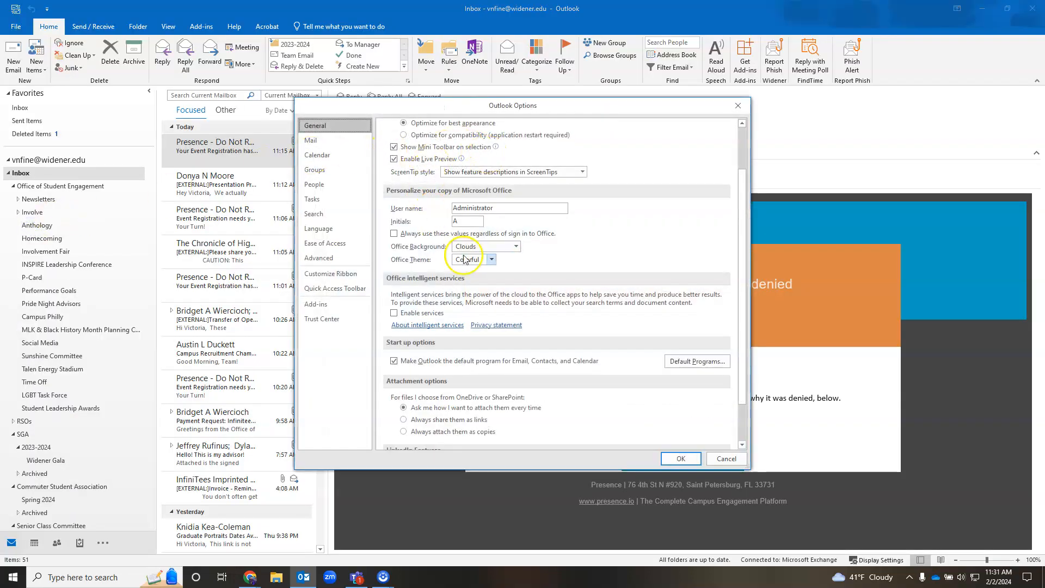
pyautogui.scroll(2, 467, 309)
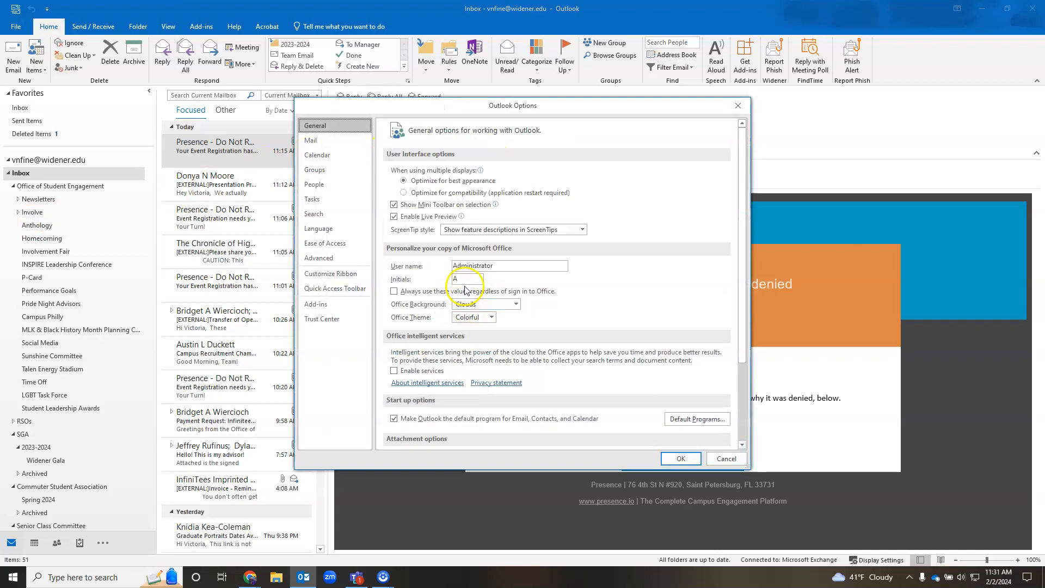
pyautogui.click(350, 142)
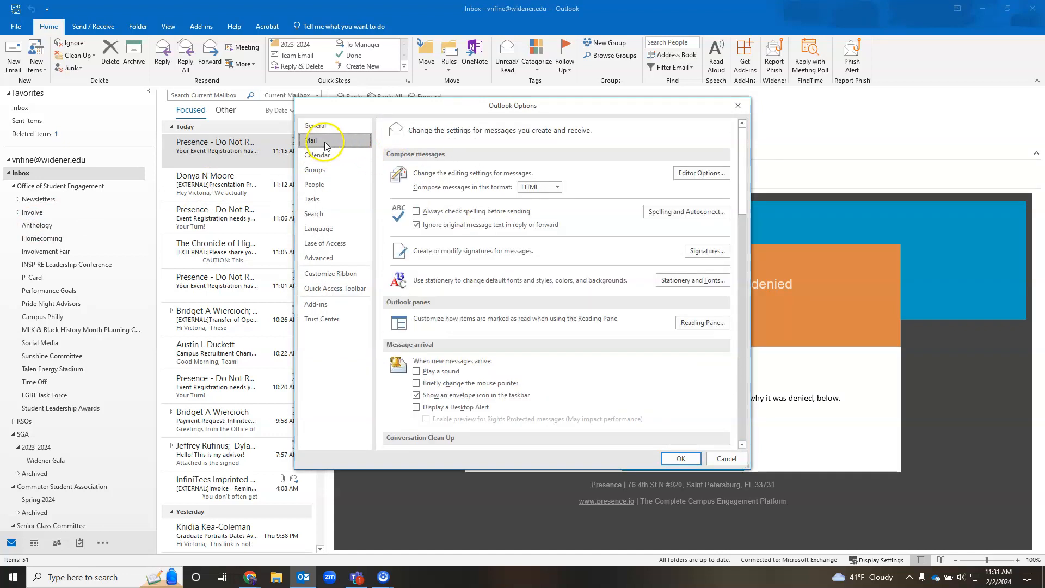
pyautogui.scroll(-10, 586, 265)
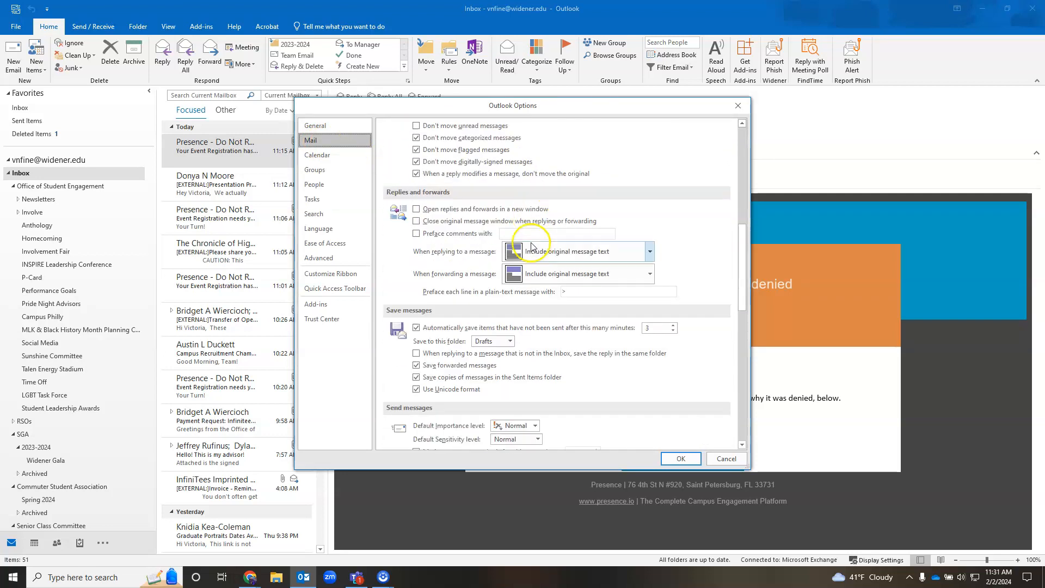
pyautogui.scroll(-3, 490, 251)
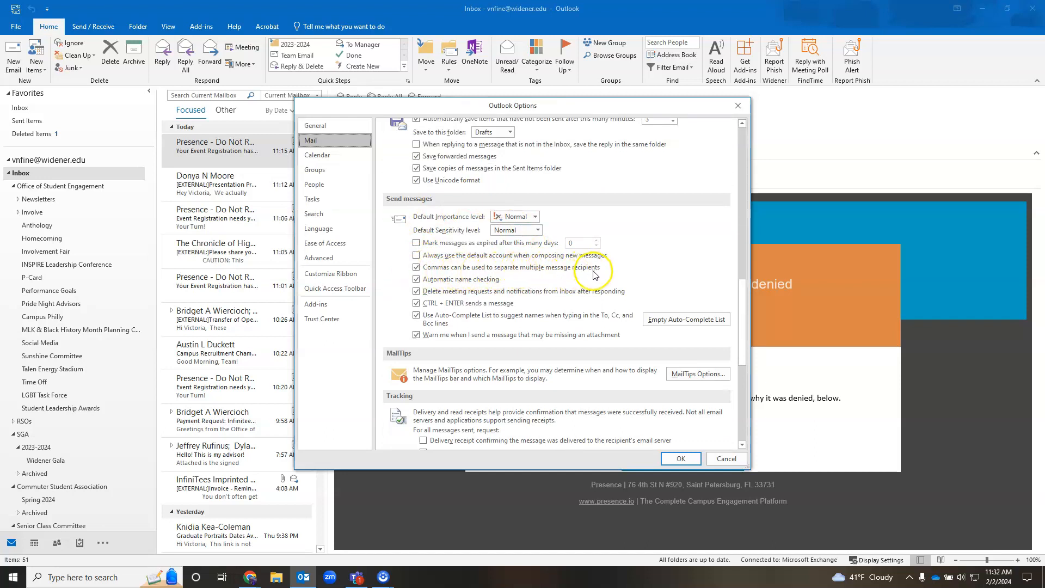
pyautogui.click(681, 459)
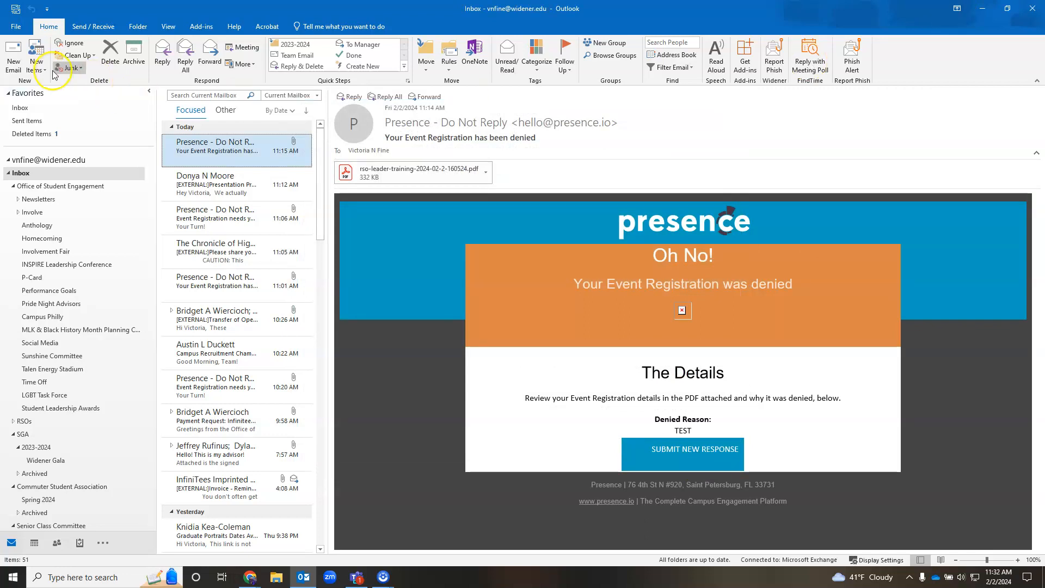
# Step: Start a new email and enter your own address and the Office of Student Engagement address in Cc, separated by a comma
pyautogui.click(13, 62)
pyautogui.click(111, 127)
pyautogui.press('Return')
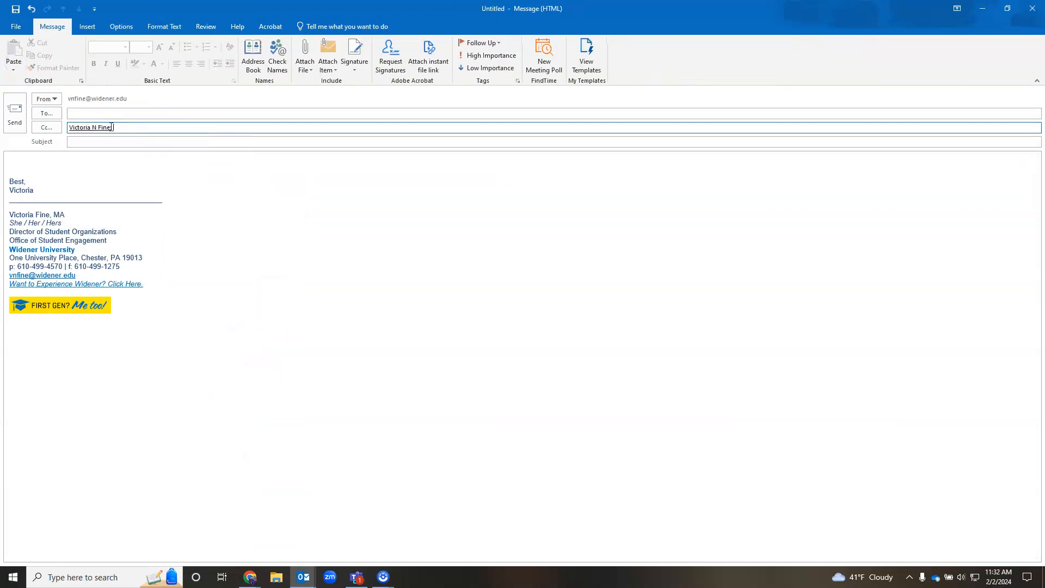
pyautogui.press('BackSpace')
pyautogui.press('BackSpace')
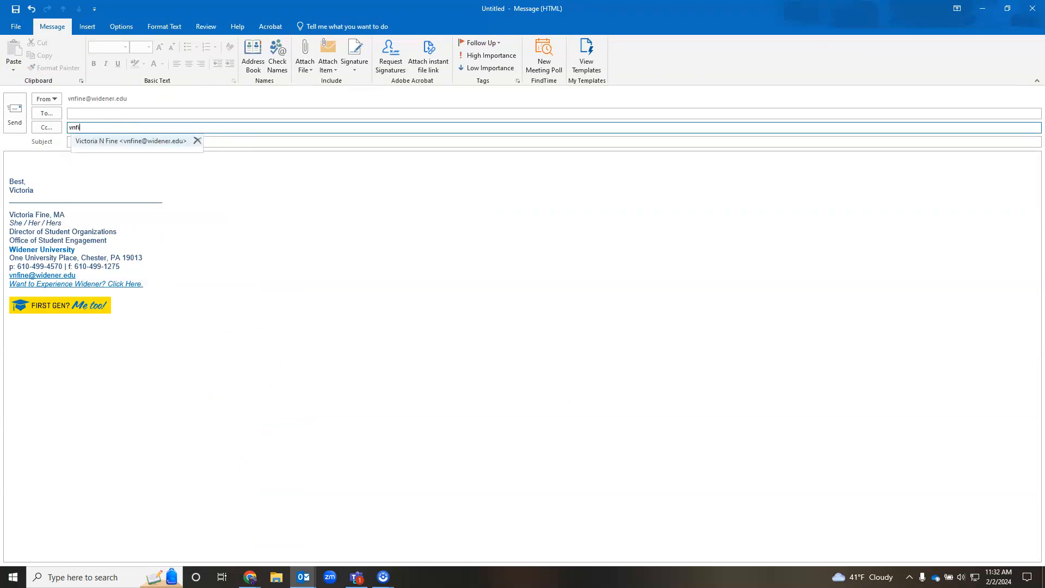
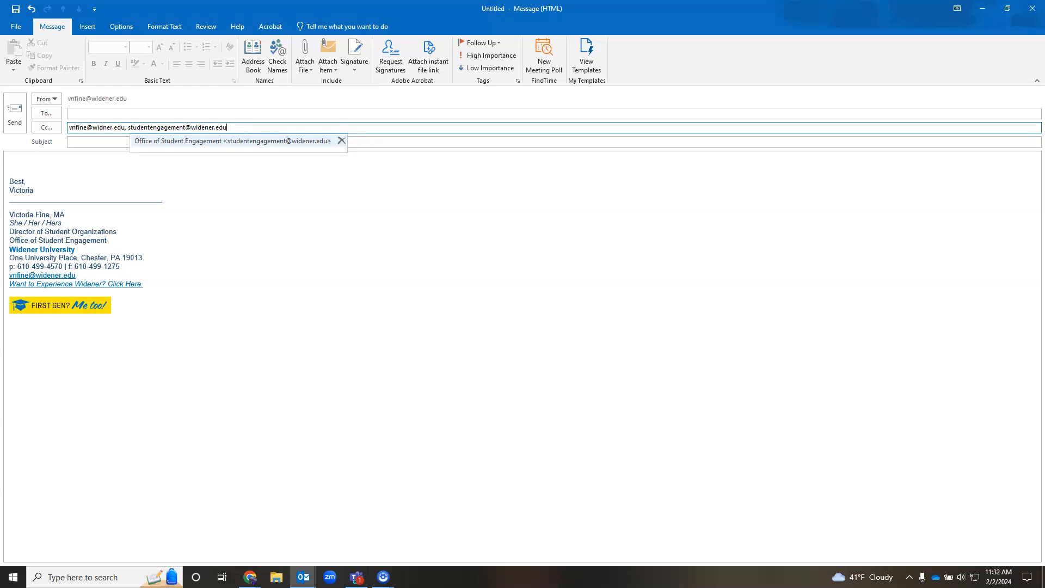
pyautogui.click(281, 63)
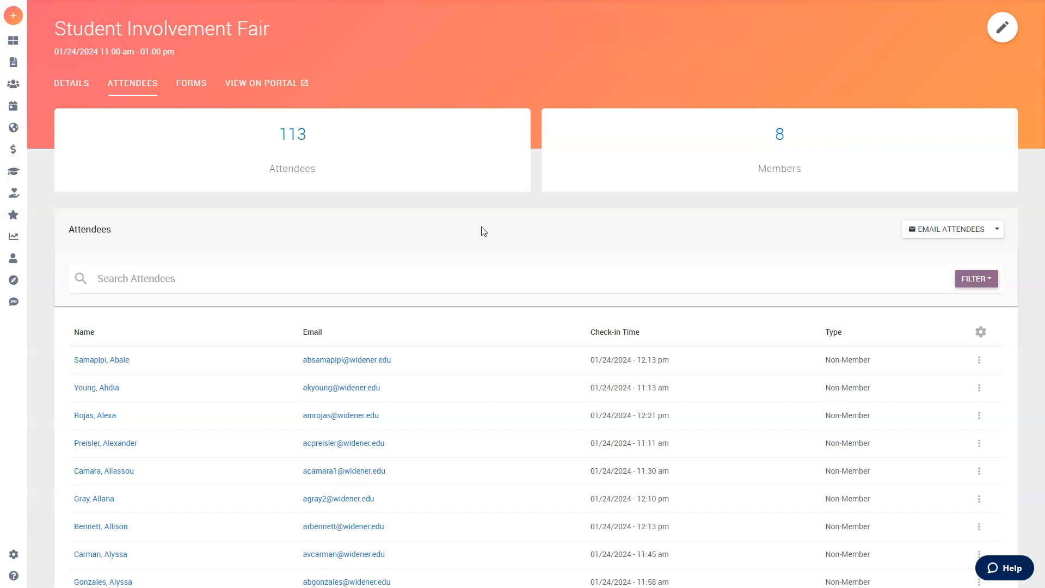
pyautogui.click(994, 230)
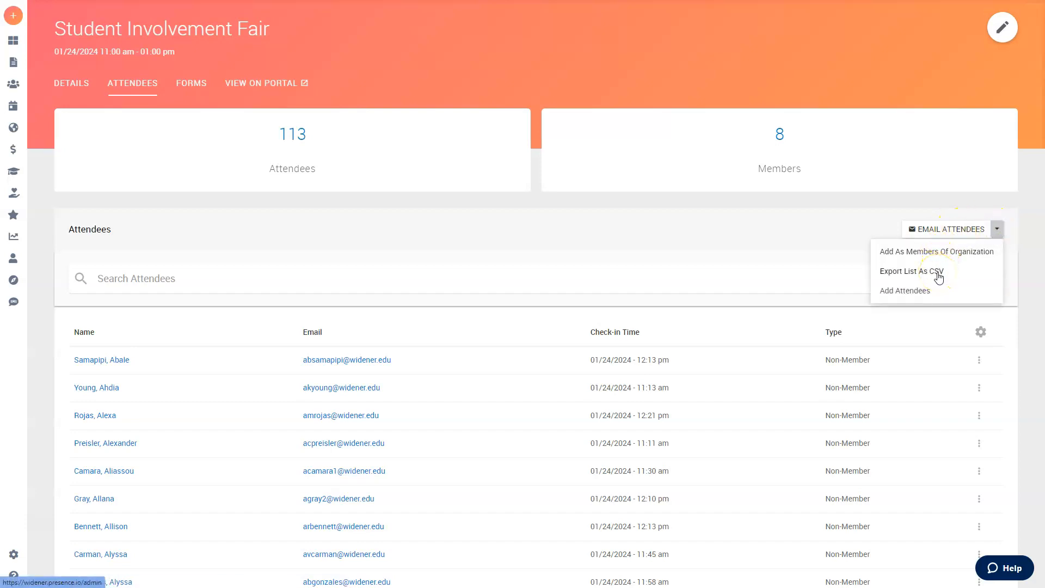
pyautogui.click(732, 219)
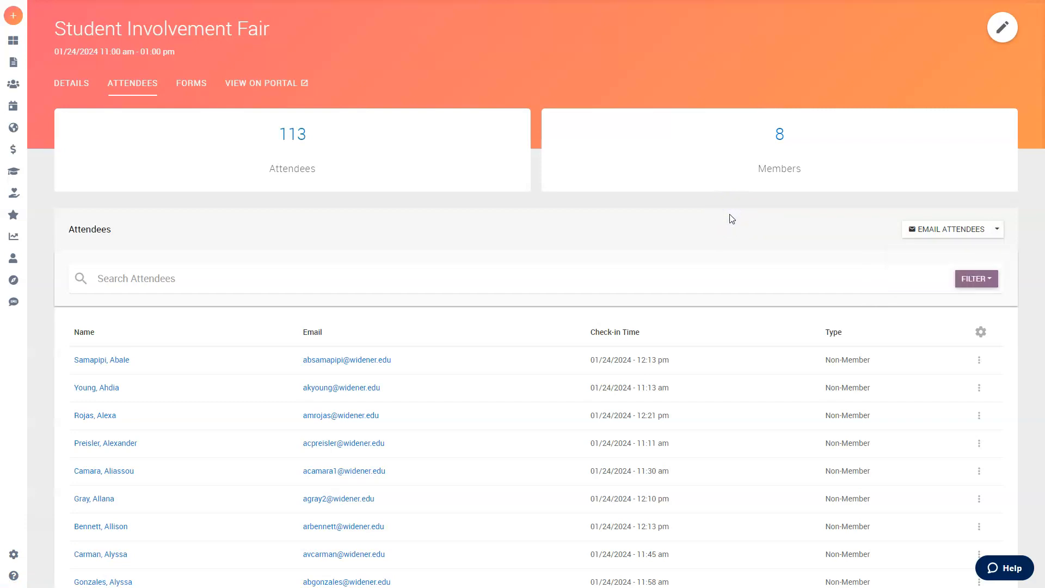
pyautogui.click(749, 217)
pyautogui.click(663, 243)
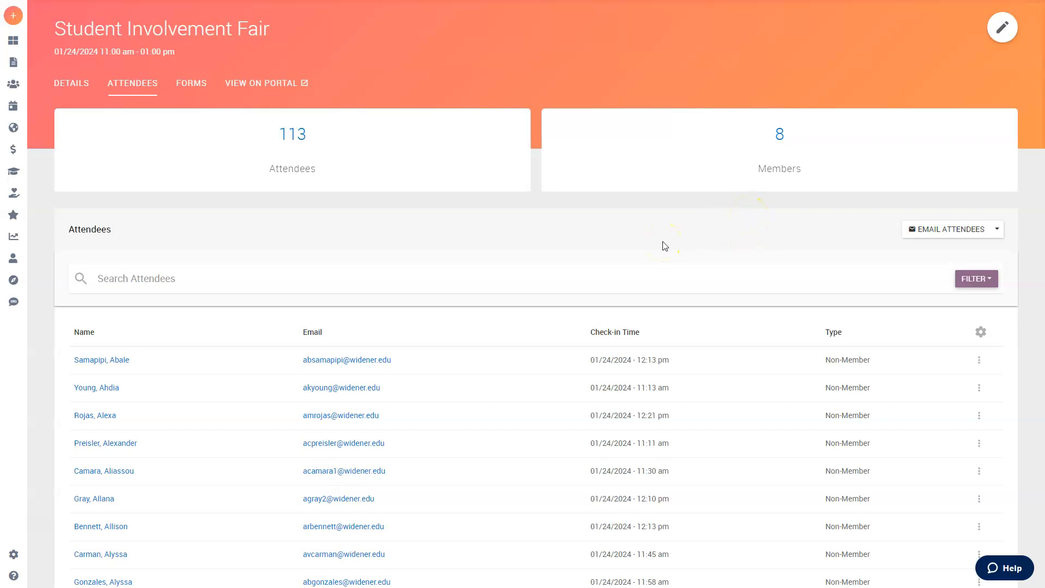